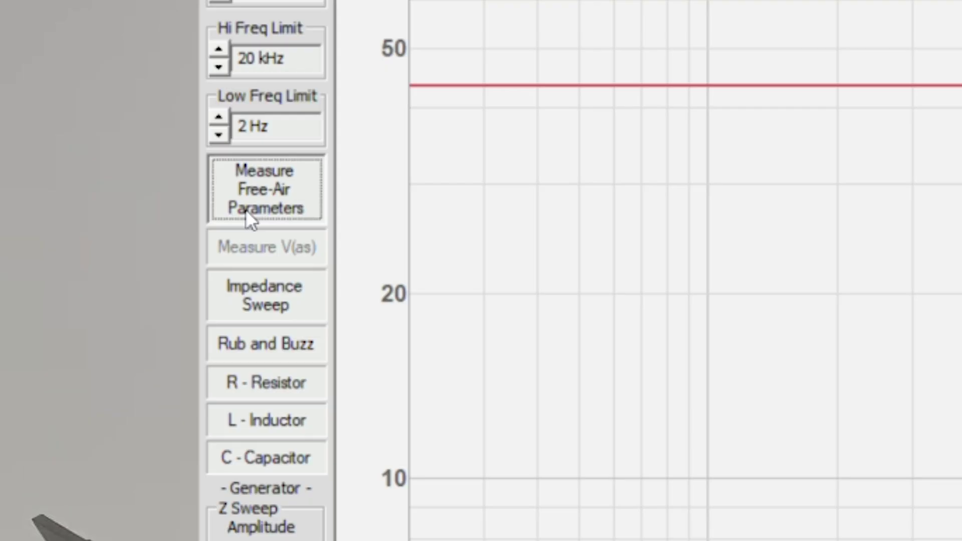
Measure the driver's free-air parameters and its V(as), using a 105 mm piston diameter and the Added Mass Method with 44.2 grams
click(245, 209)
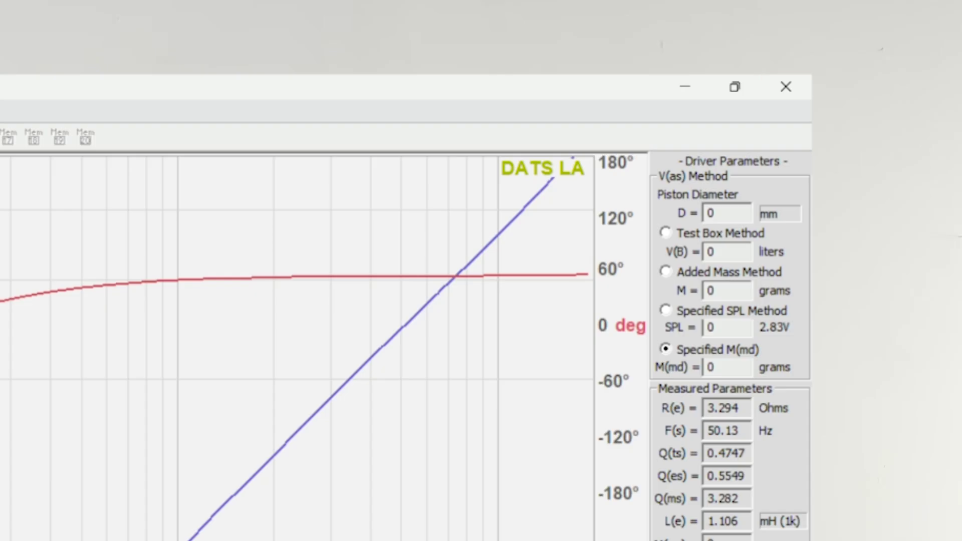
drag(738, 216, 667, 219)
text(105)
click(672, 274)
click(725, 290)
text(44.2)
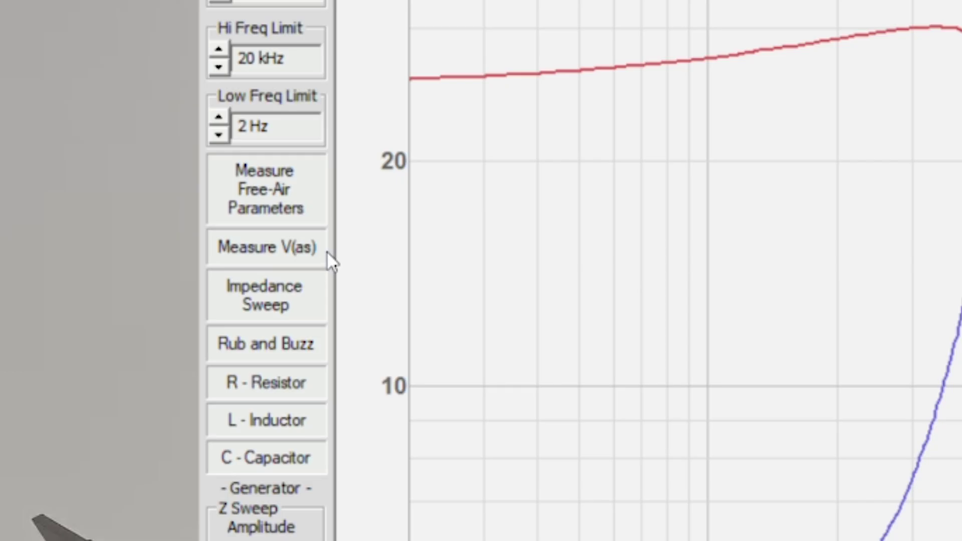
click(122, 211)
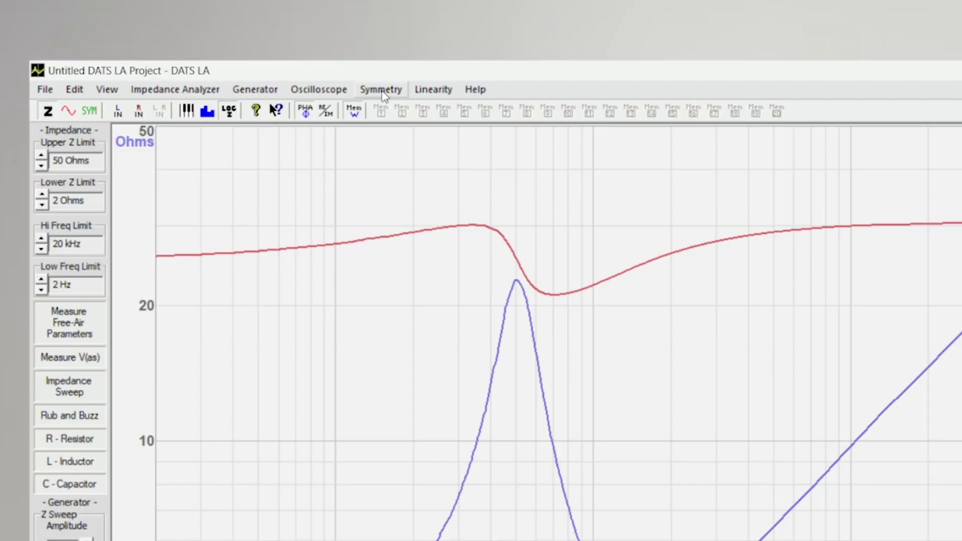
Run a symmetry test on the driver with the maximum DC voltage set to 20 VDC
click(382, 90)
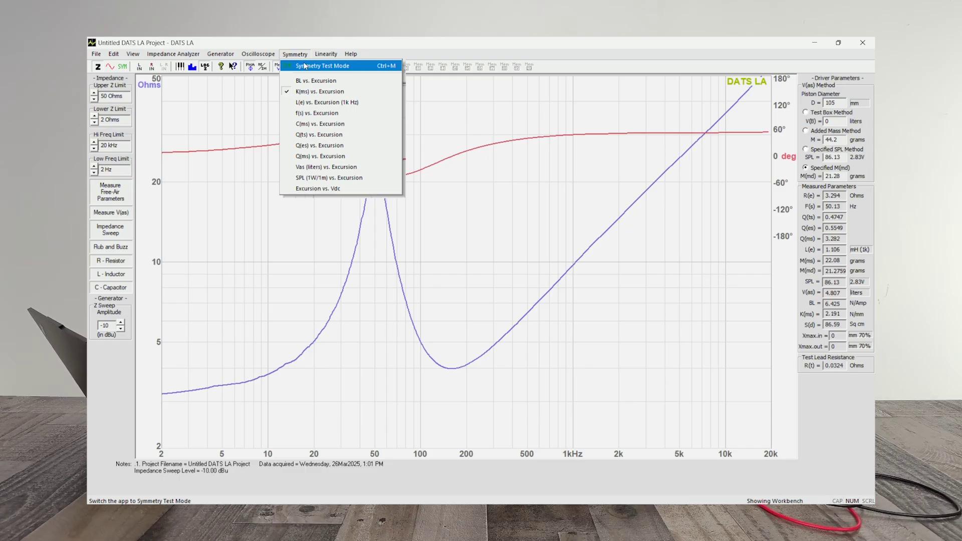
click(397, 109)
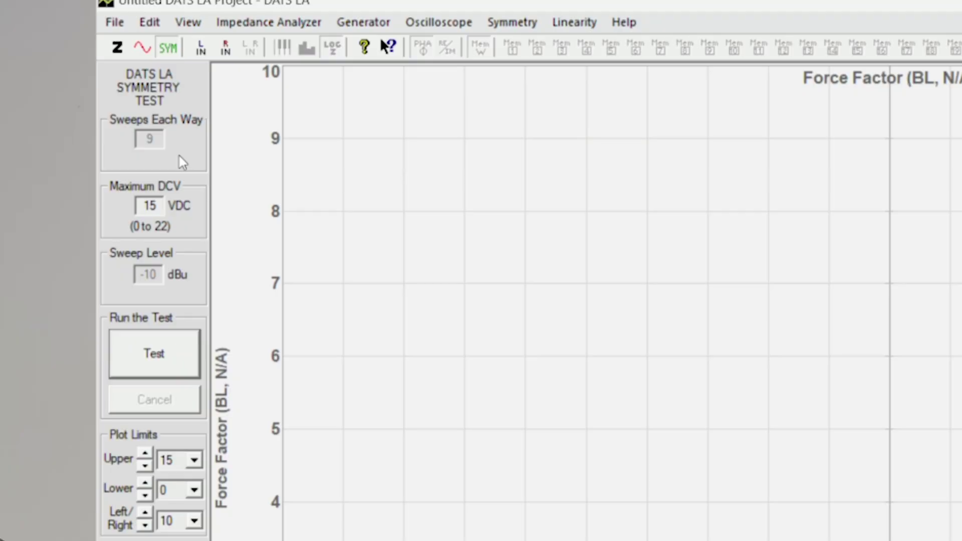
drag(160, 209, 139, 209)
text(20)
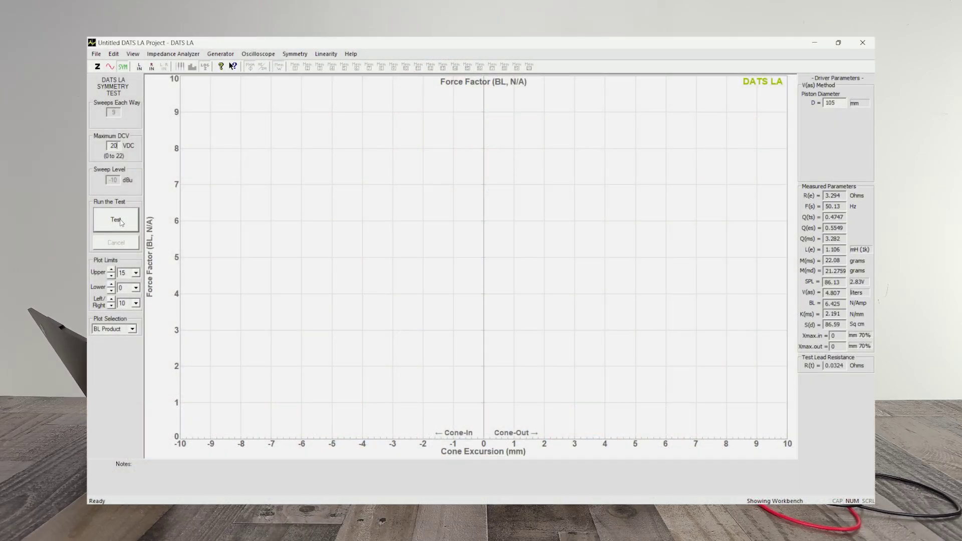
click(121, 223)
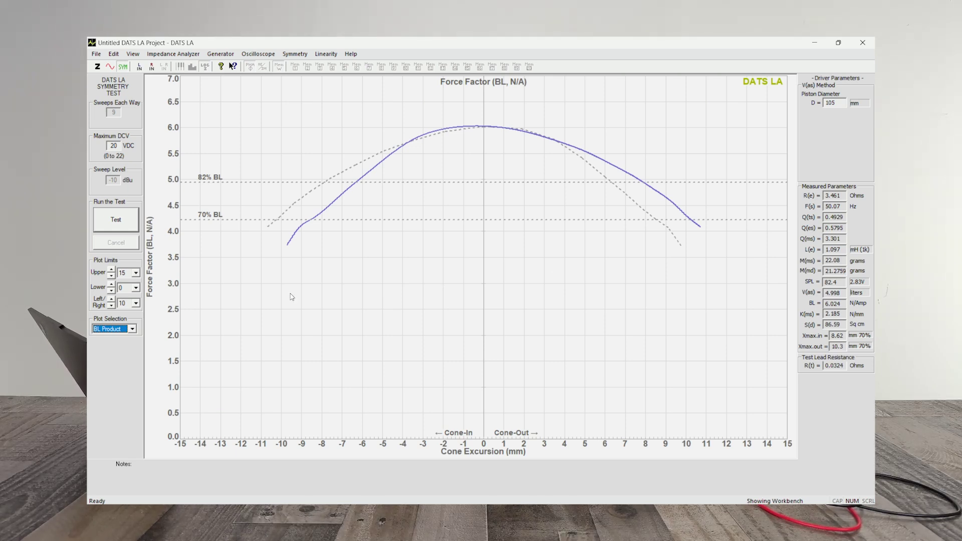
Set the BL plot limits to 7 upper, 3 lower and 15 for left/right
click(111, 290)
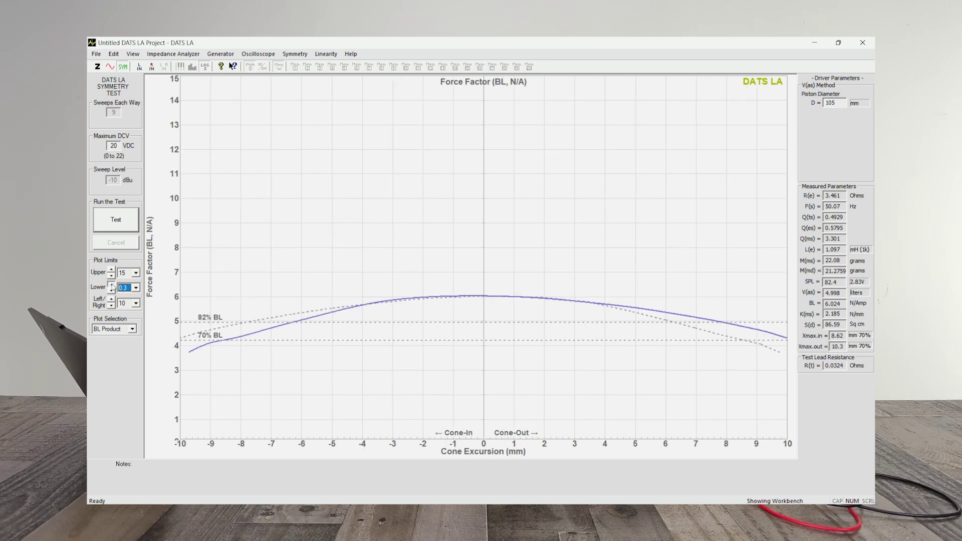
click(113, 288)
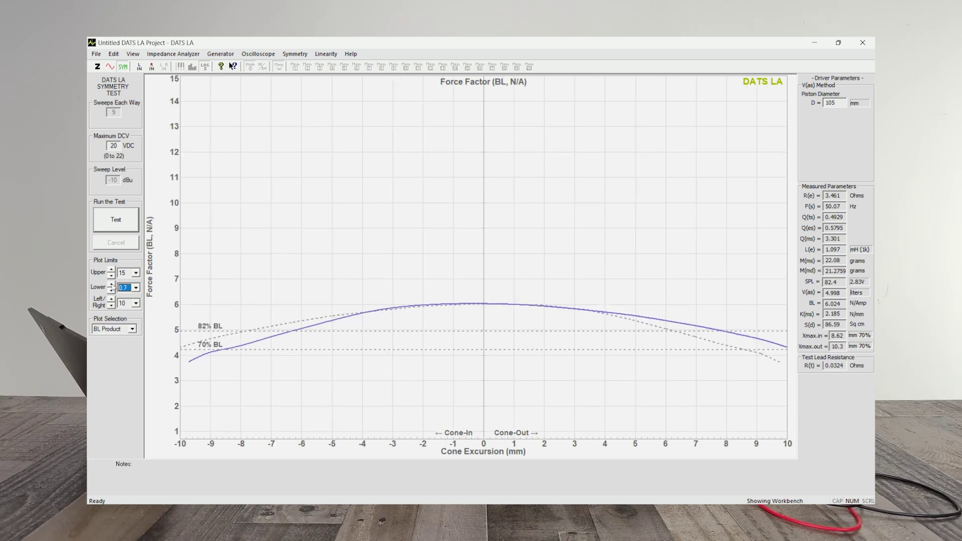
click(111, 284)
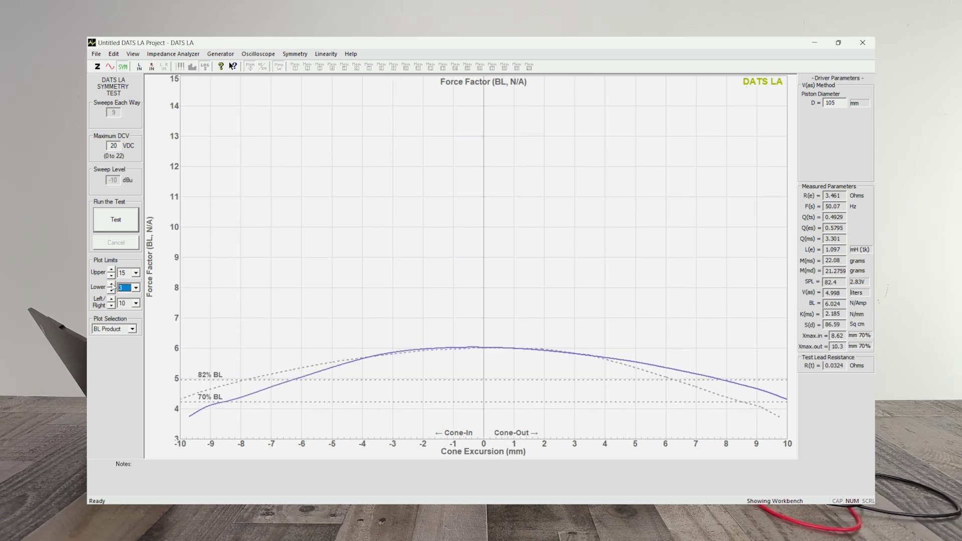
click(111, 276)
click(111, 276)
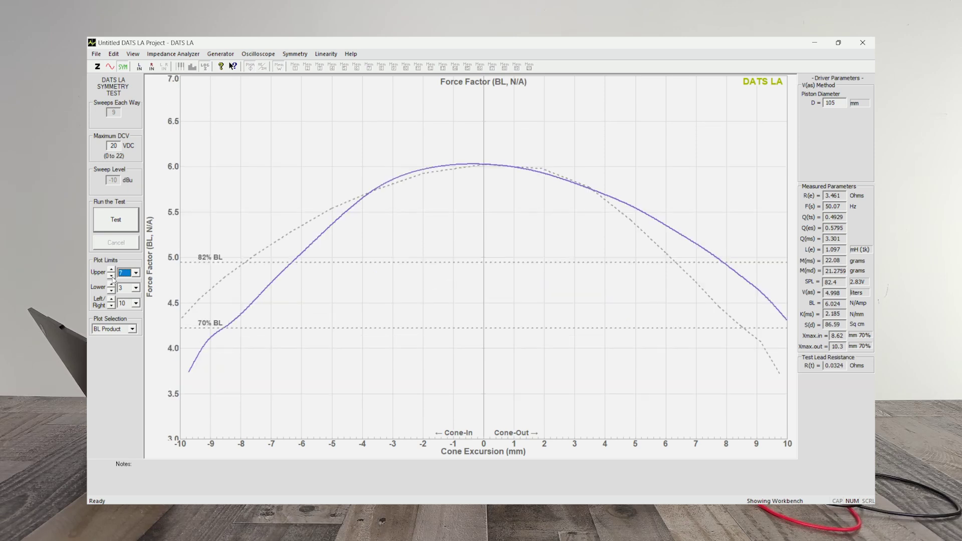
click(111, 299)
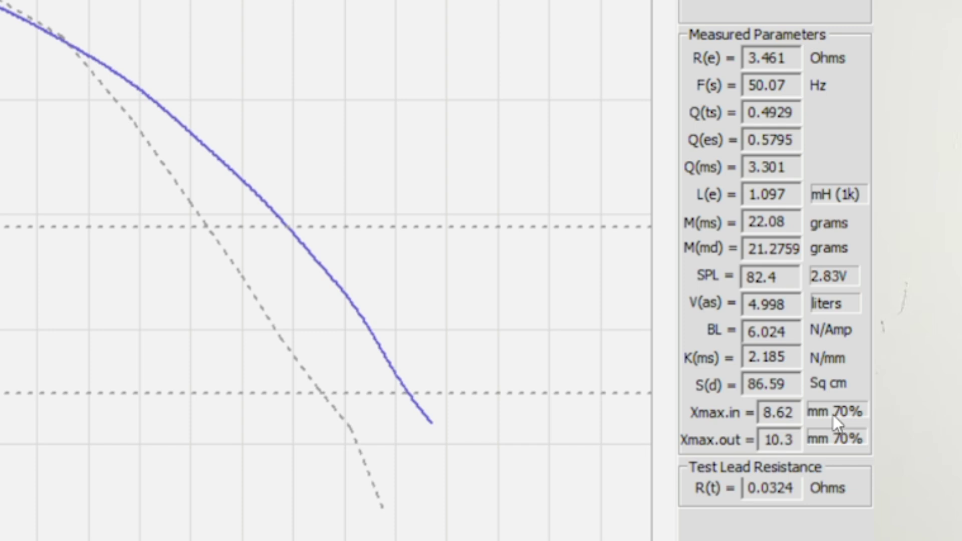
Toggle the Xmax percentage criterion in the measured parameters and return it to 70%
click(833, 416)
click(835, 412)
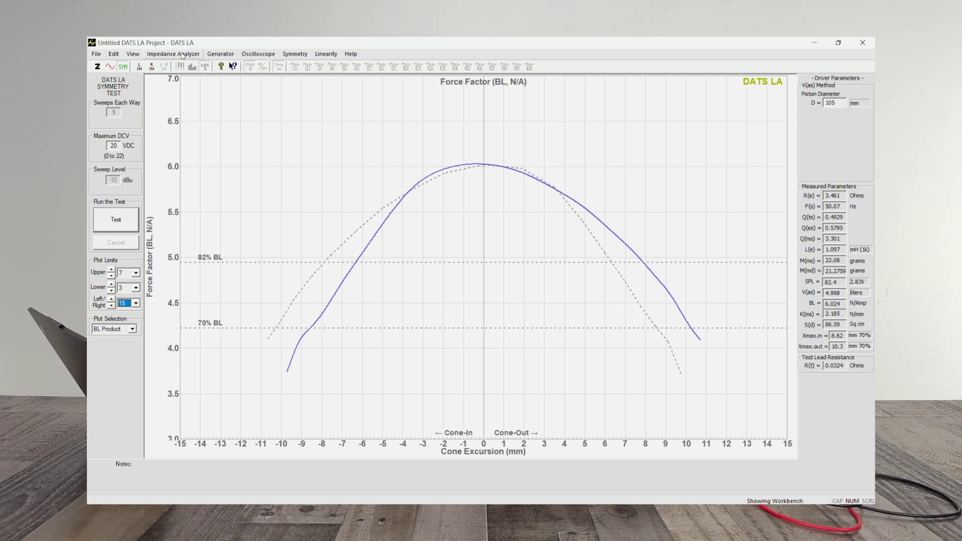
View the symmetry test's impedance sweeps in the impedance analyzer and return to Symmetry Test Mode
click(182, 55)
click(185, 64)
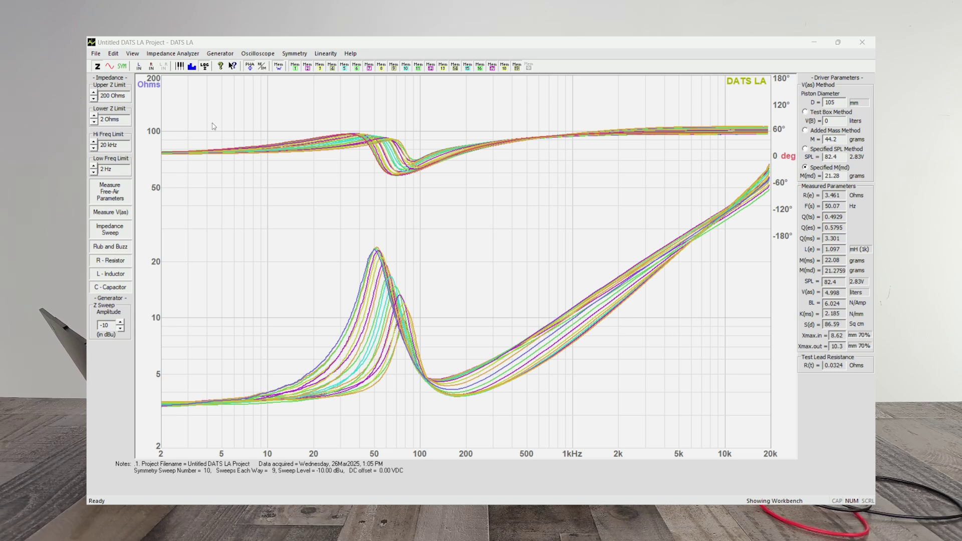
click(292, 54)
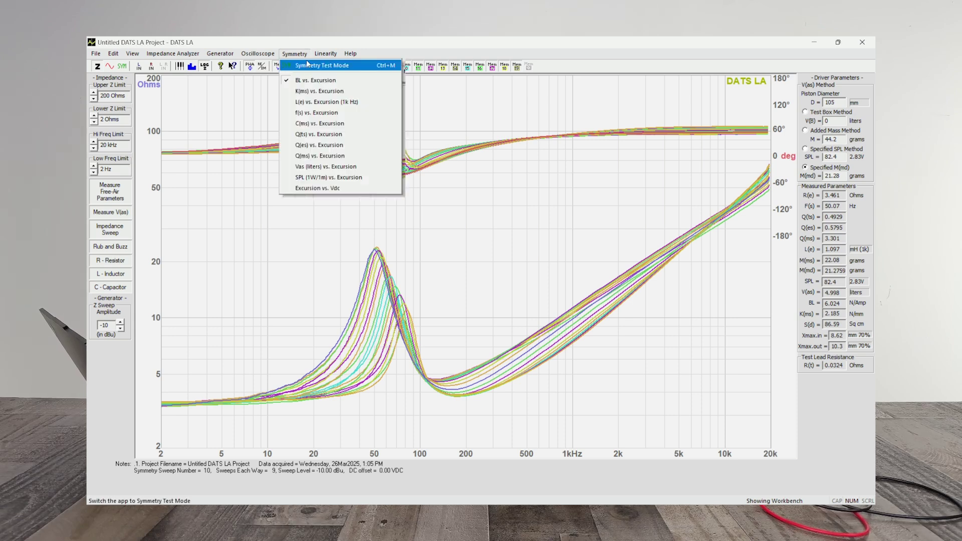
click(309, 65)
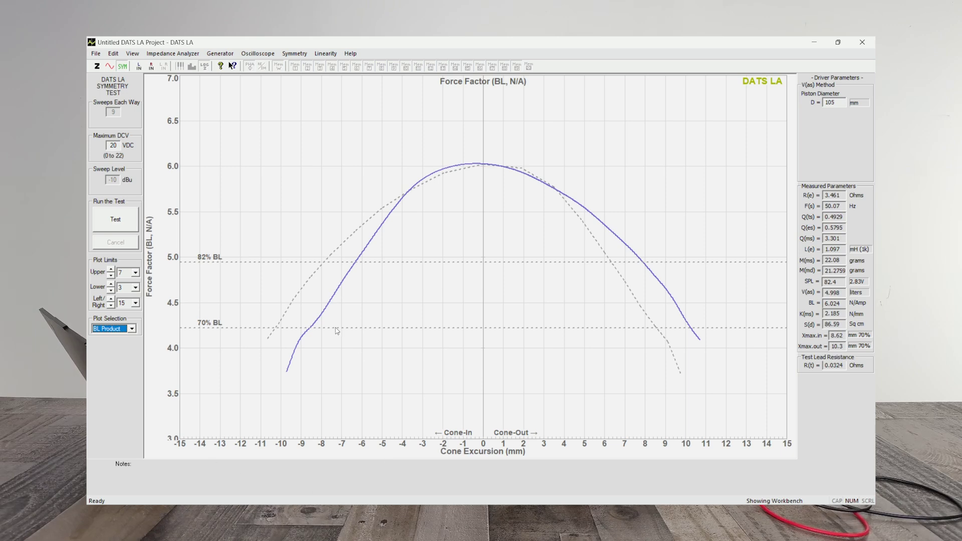
Examine the stiffness K(ms), voice coil inductance L(e) and resonance F(s) plots against cone excursion
click(133, 329)
click(126, 345)
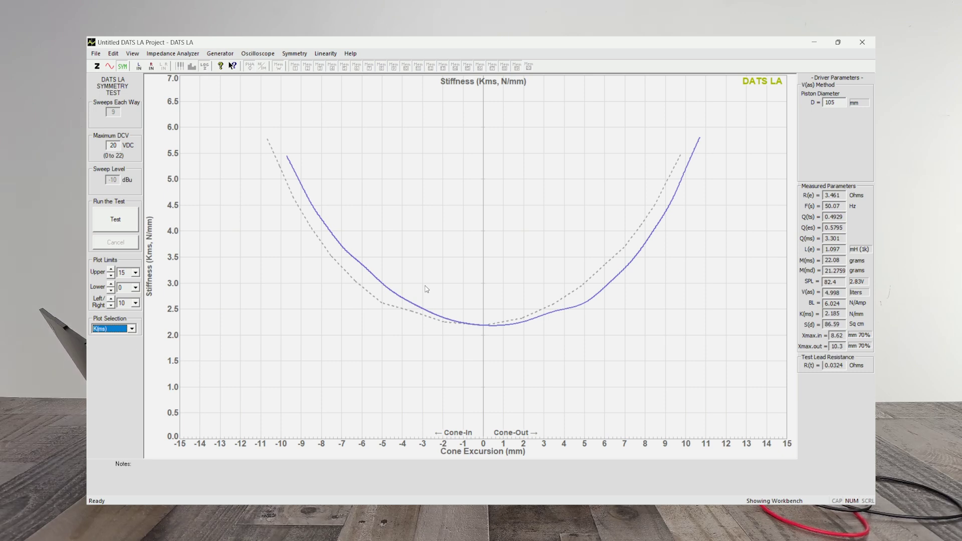
click(132, 329)
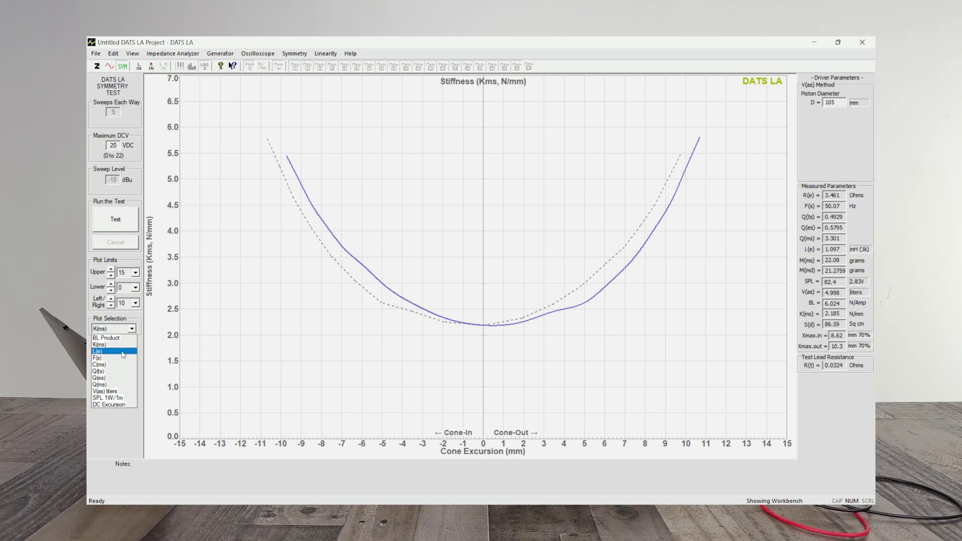
click(123, 352)
click(131, 329)
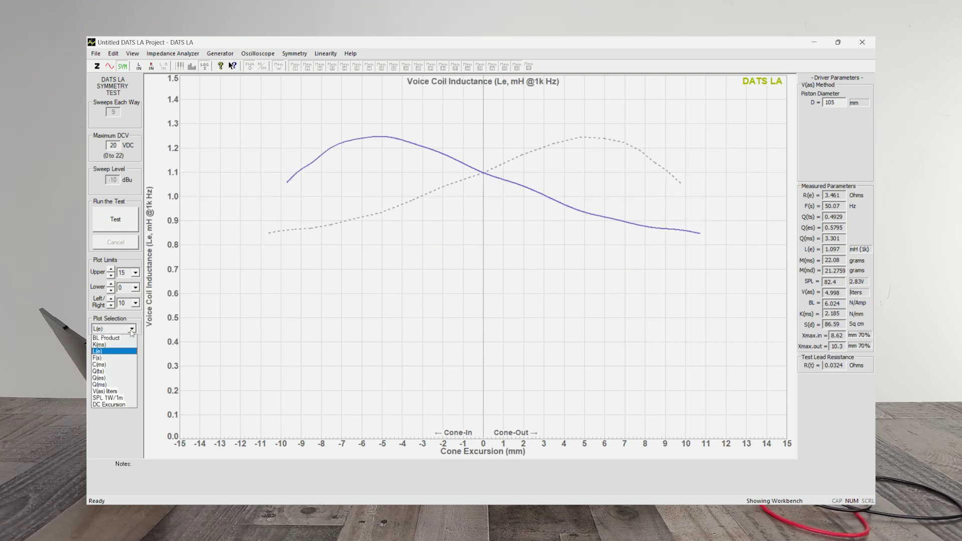
click(119, 359)
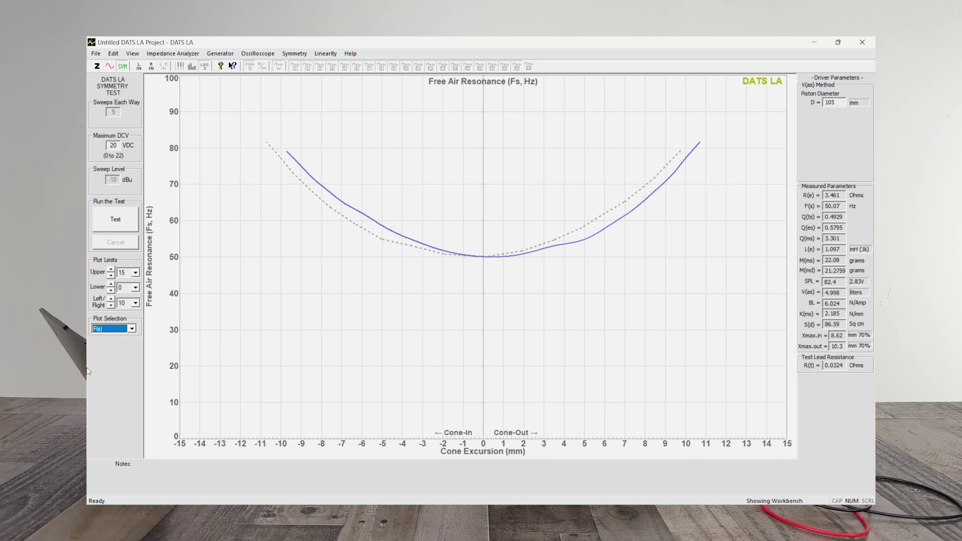
Examine the DC Excursion plot and return to the BL Product plot
click(132, 329)
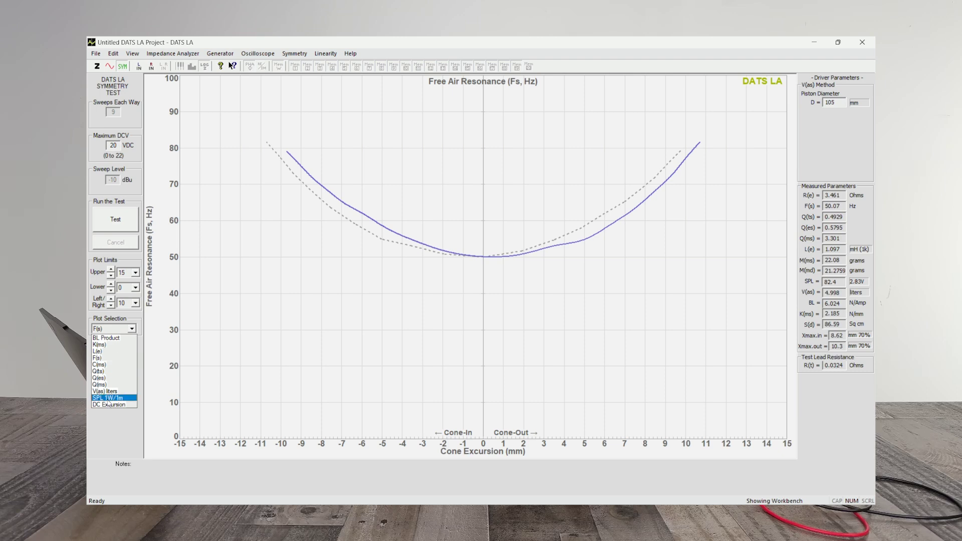
click(108, 405)
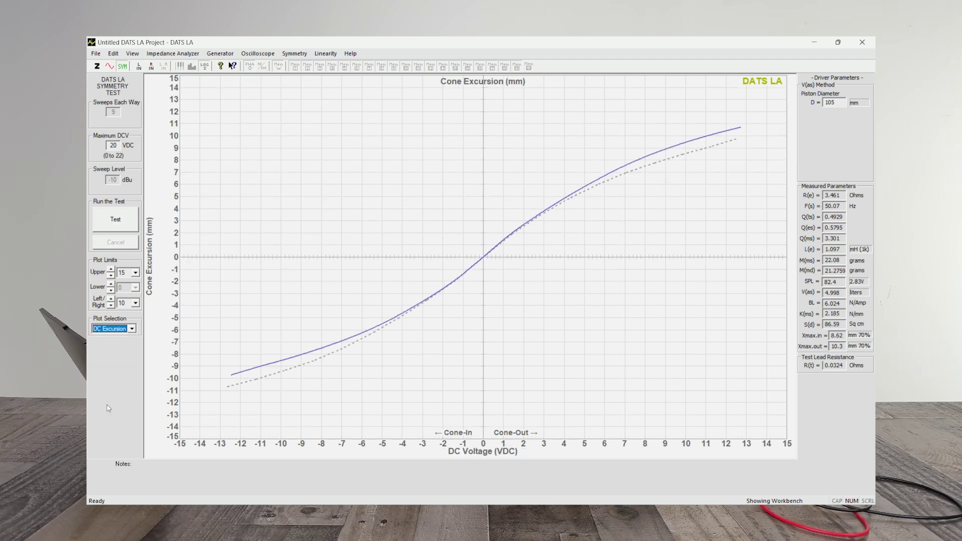
click(131, 329)
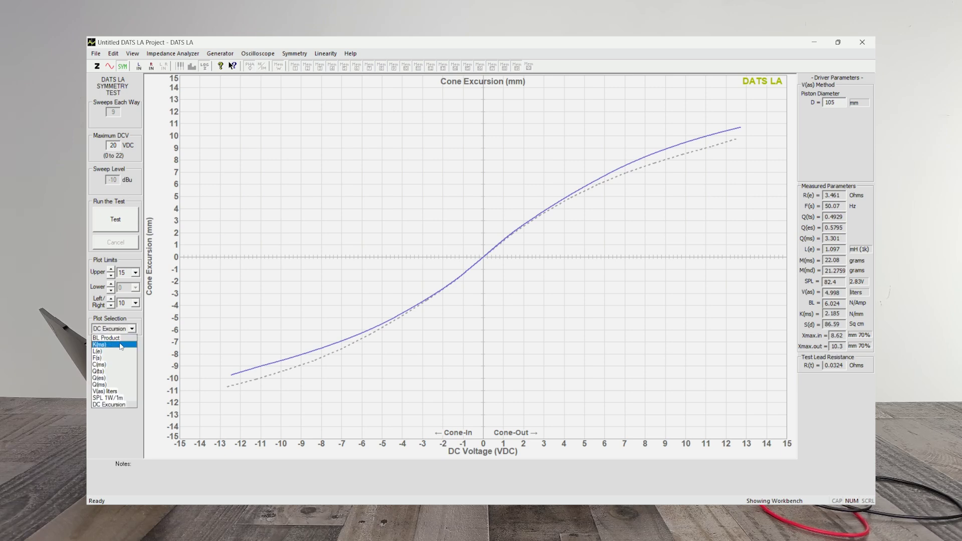
click(122, 339)
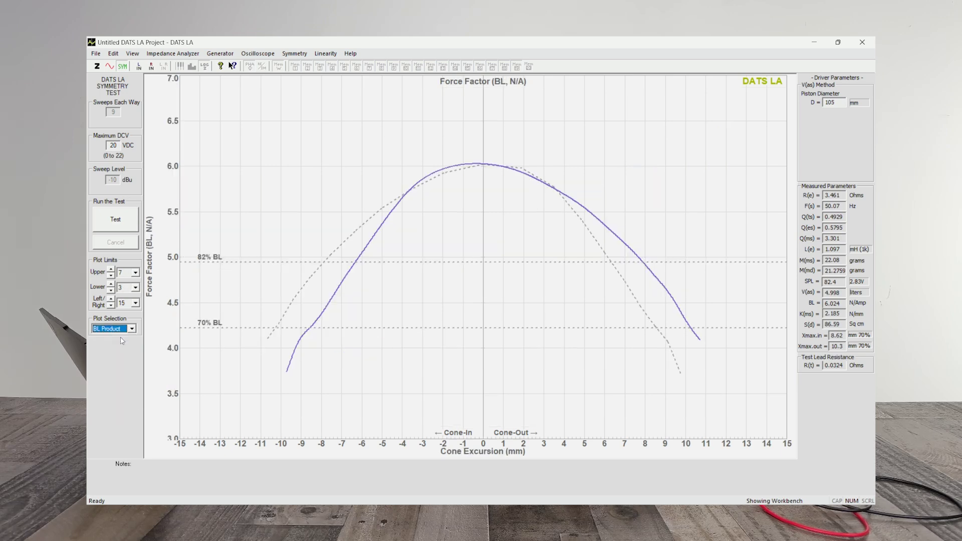